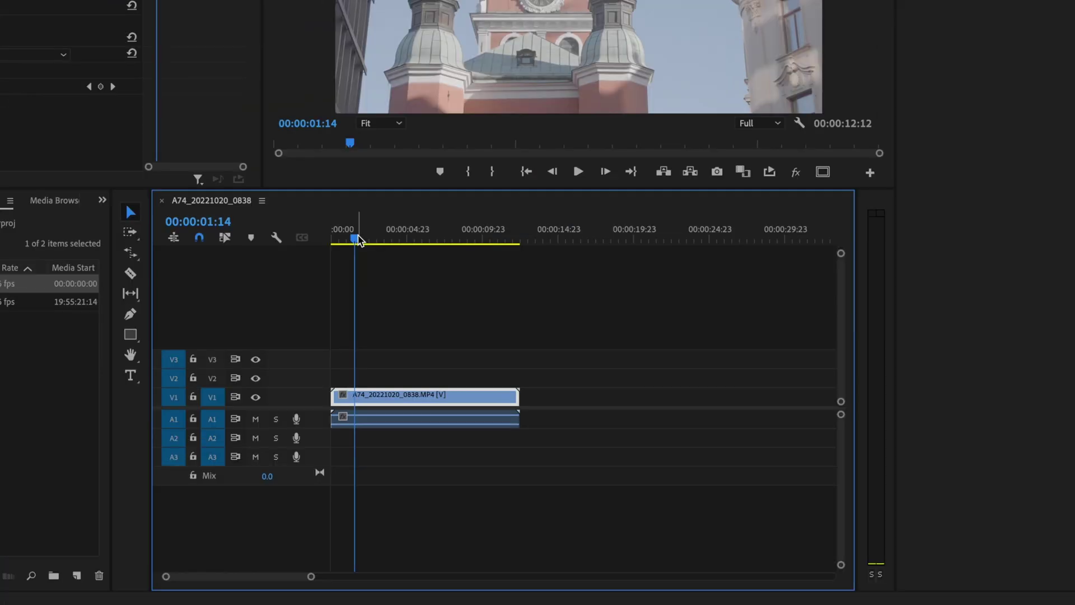
Step: Preview the clip from its start, then go to the Export page
{"action": "left_click_drag", "start_coordinate": [358, 240], "coordinate": [323, 237]}
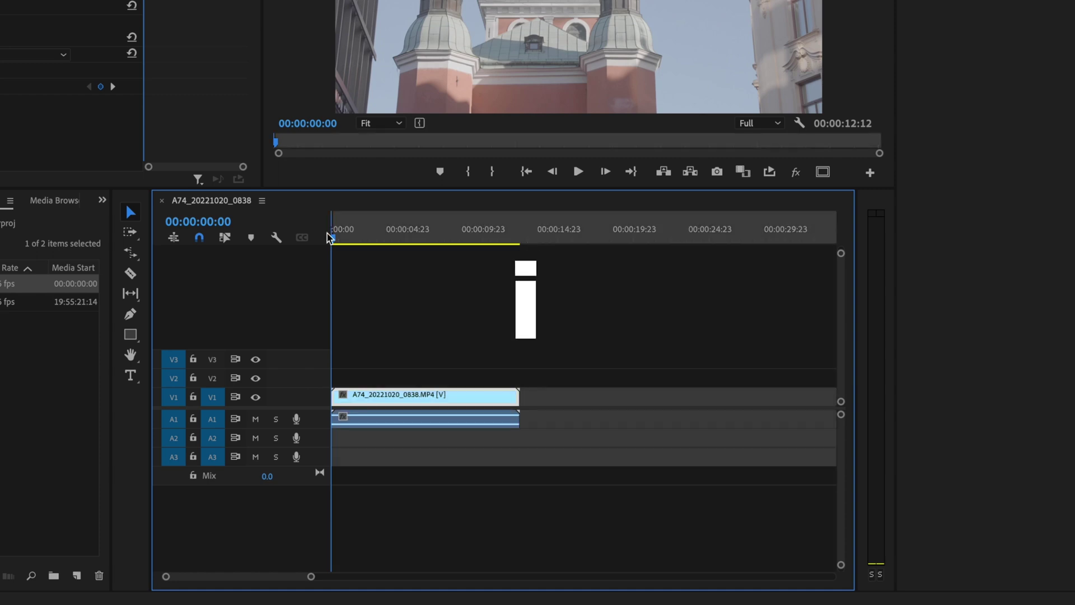
{"action": "left_click_drag", "start_coordinate": [341, 238], "coordinate": [521, 250]}
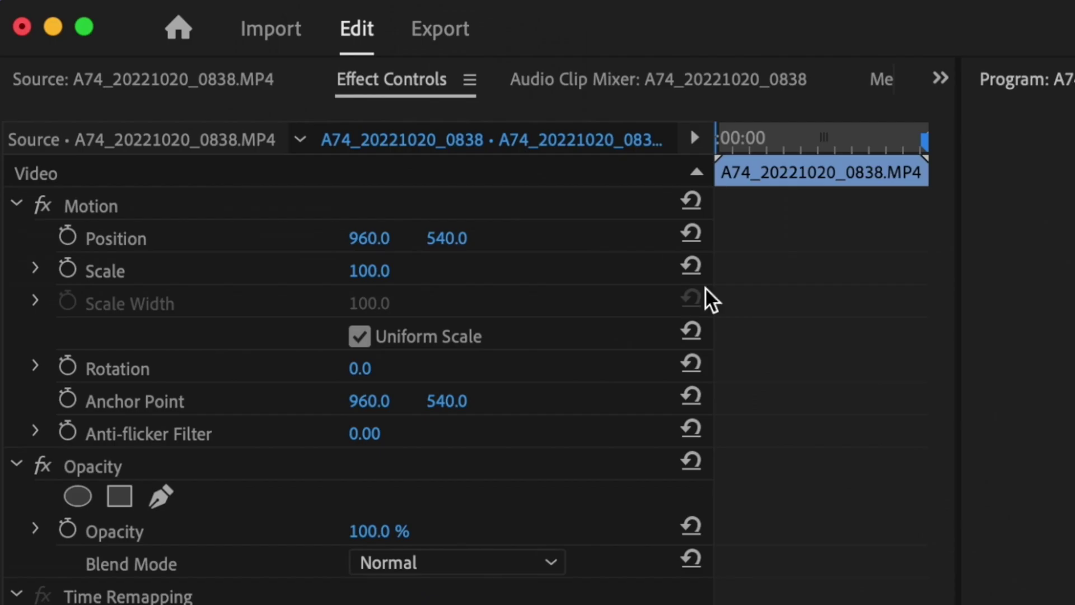
{"action": "left_click", "coordinate": [440, 27]}
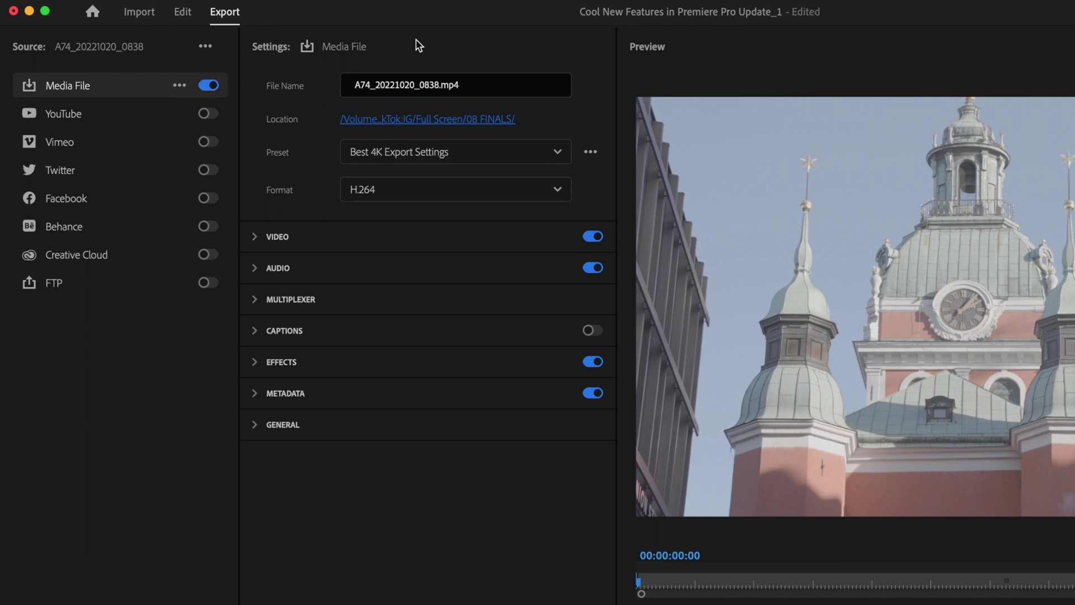
Step: Name the output Test.mp4 in 08 FINALS, keeping the Best 4K Export Settings preset
{"action": "left_click", "coordinate": [391, 89]}
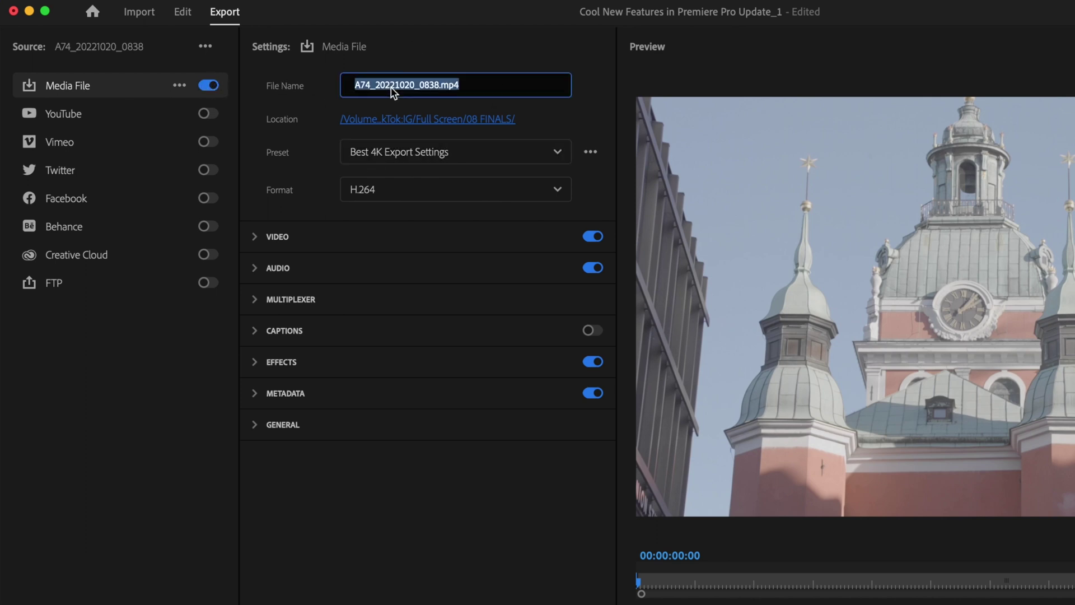
{"action": "type", "text": "Te"}
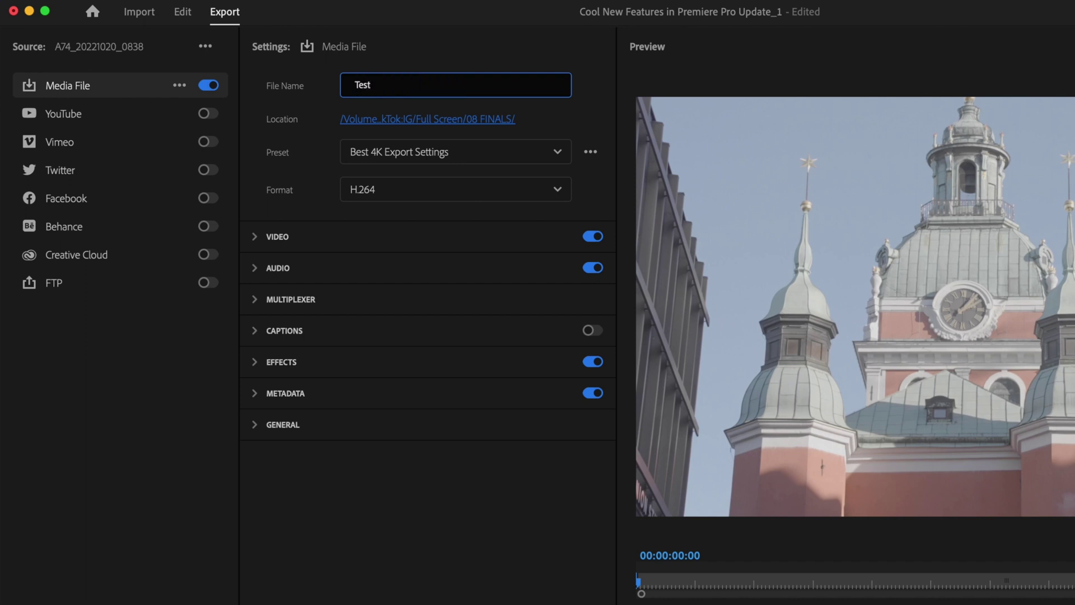
{"action": "type", "text": "st"}
{"action": "key", "text": "Return"}
{"action": "left_click", "coordinate": [400, 120]}
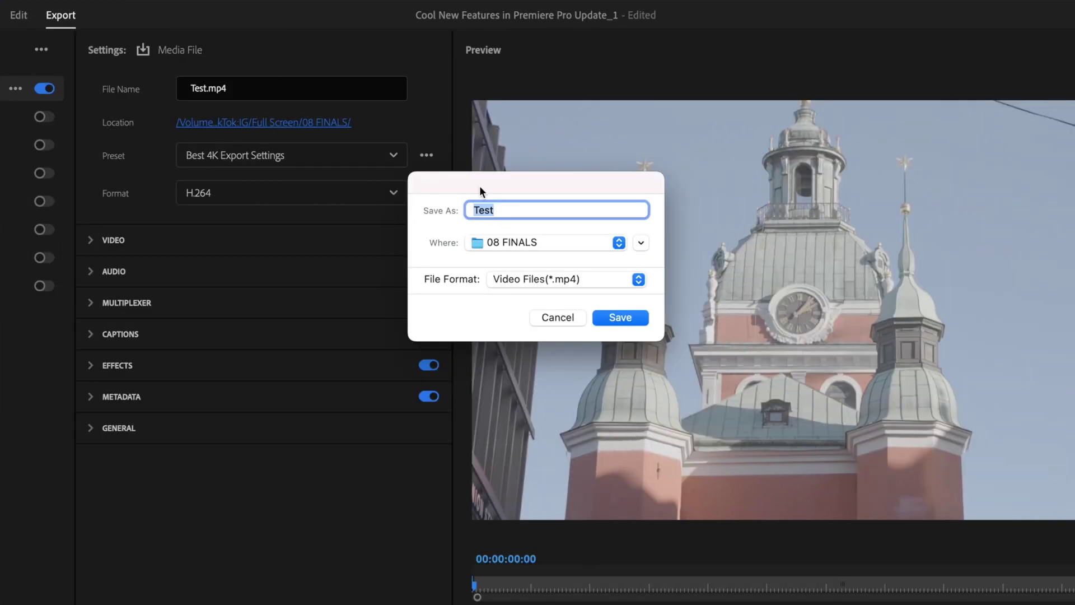
{"action": "left_click", "coordinate": [616, 317]}
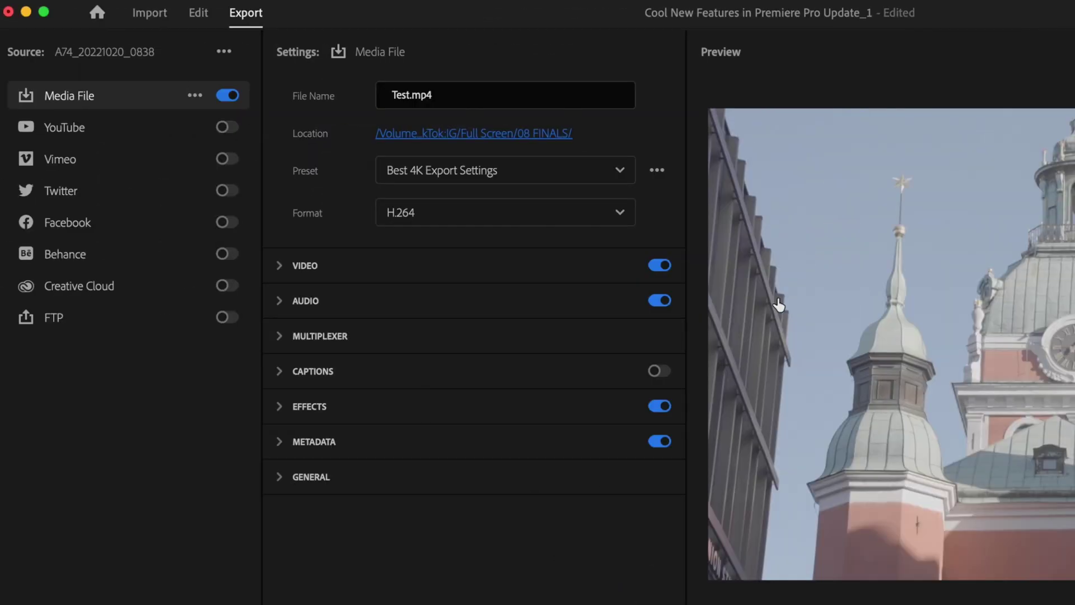
{"action": "left_click", "coordinate": [590, 176]}
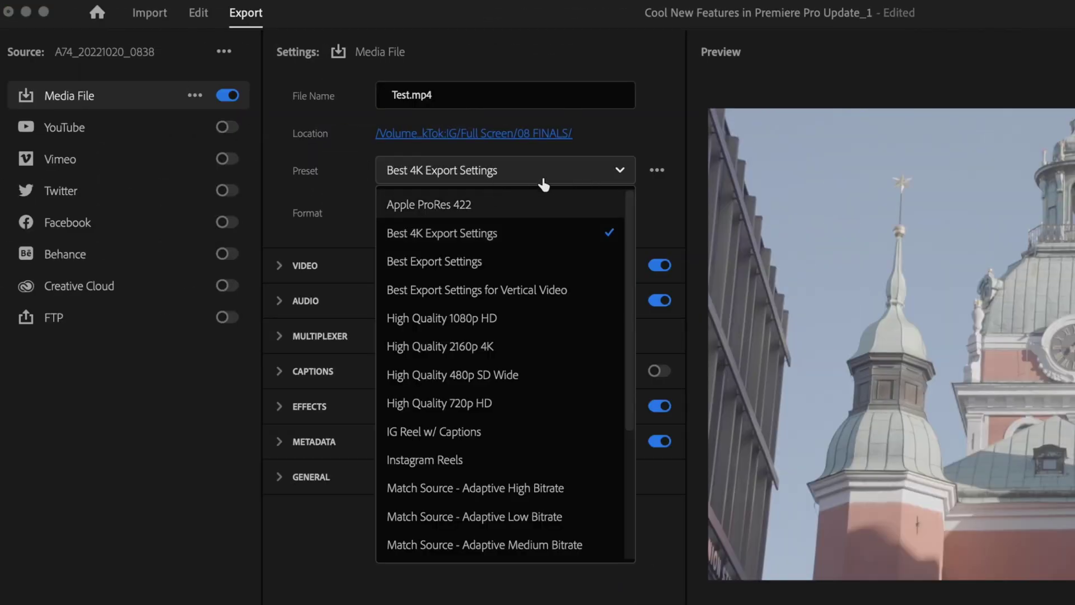
{"action": "left_click", "coordinate": [336, 166]}
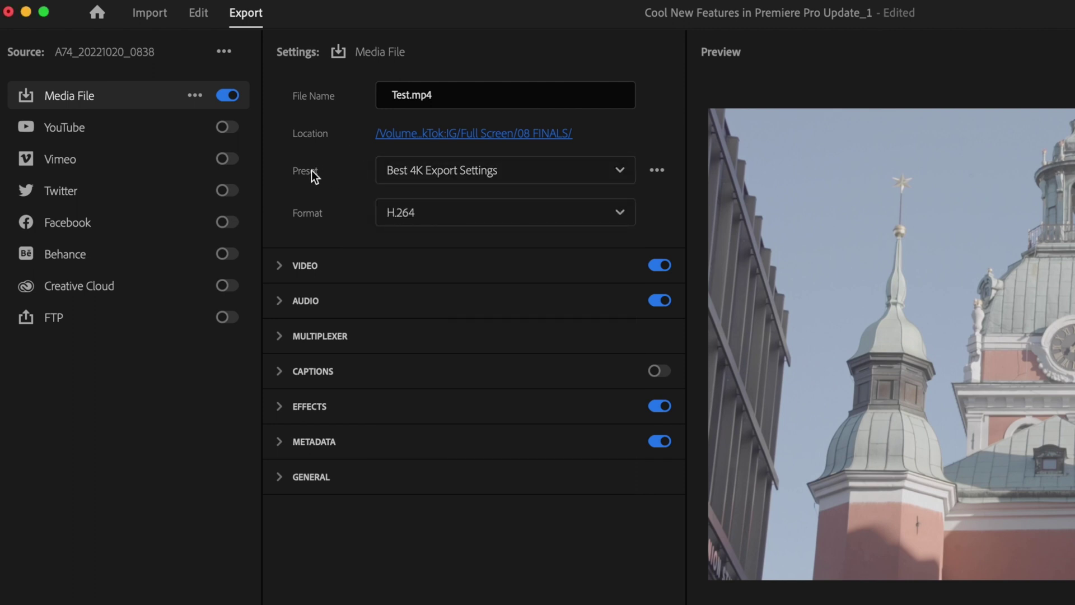
Step: Keep H.264 as the format and set the video settings to Match Source
{"action": "left_click", "coordinate": [442, 212]}
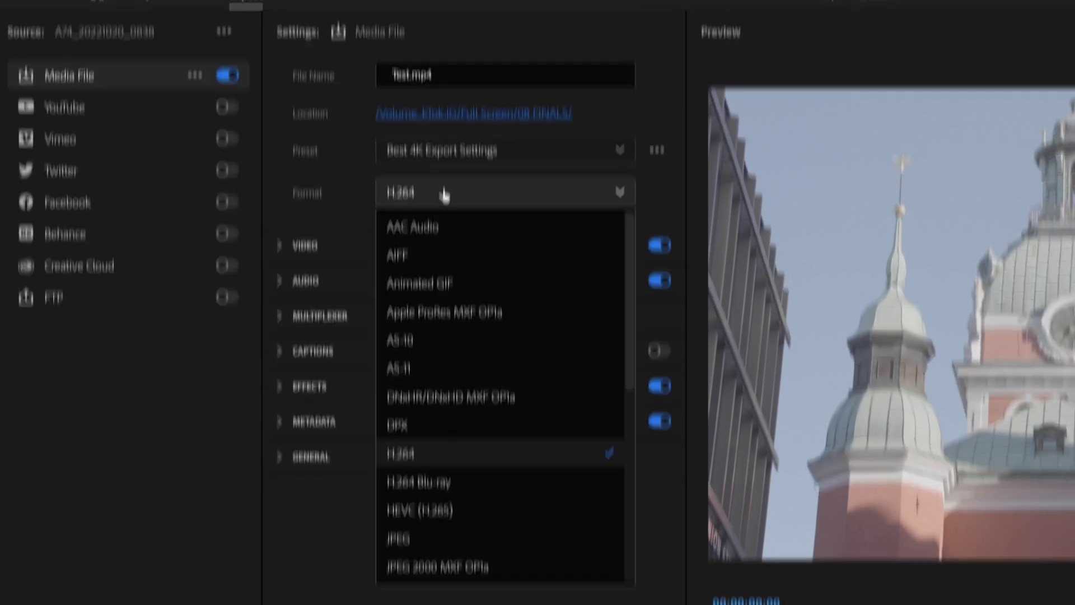
{"action": "left_click", "coordinate": [406, 432]}
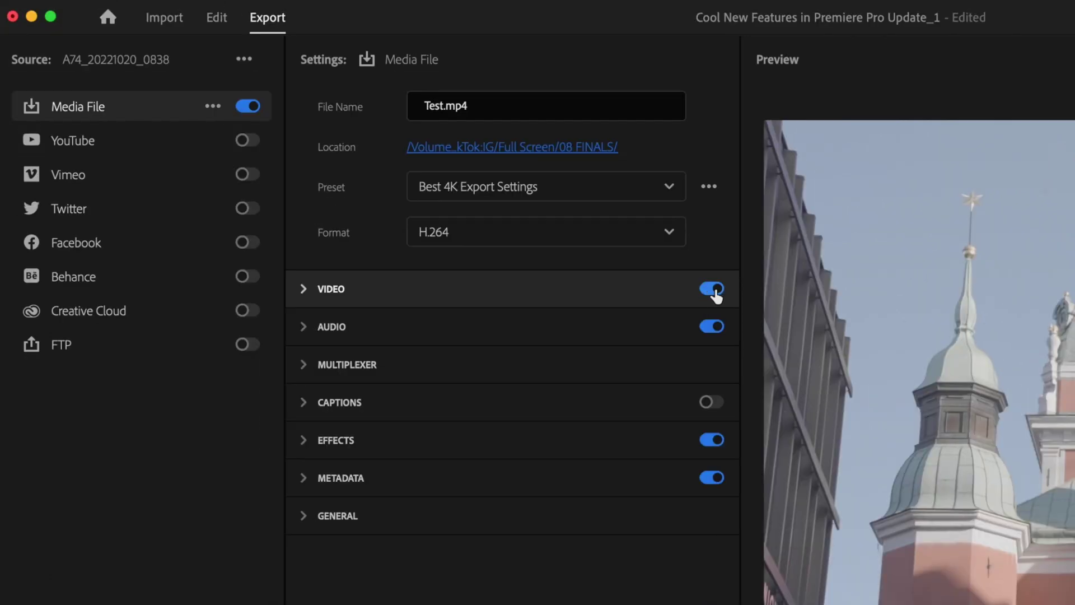
{"action": "left_click", "coordinate": [715, 292]}
{"action": "left_click", "coordinate": [713, 293]}
{"action": "left_click", "coordinate": [309, 301]}
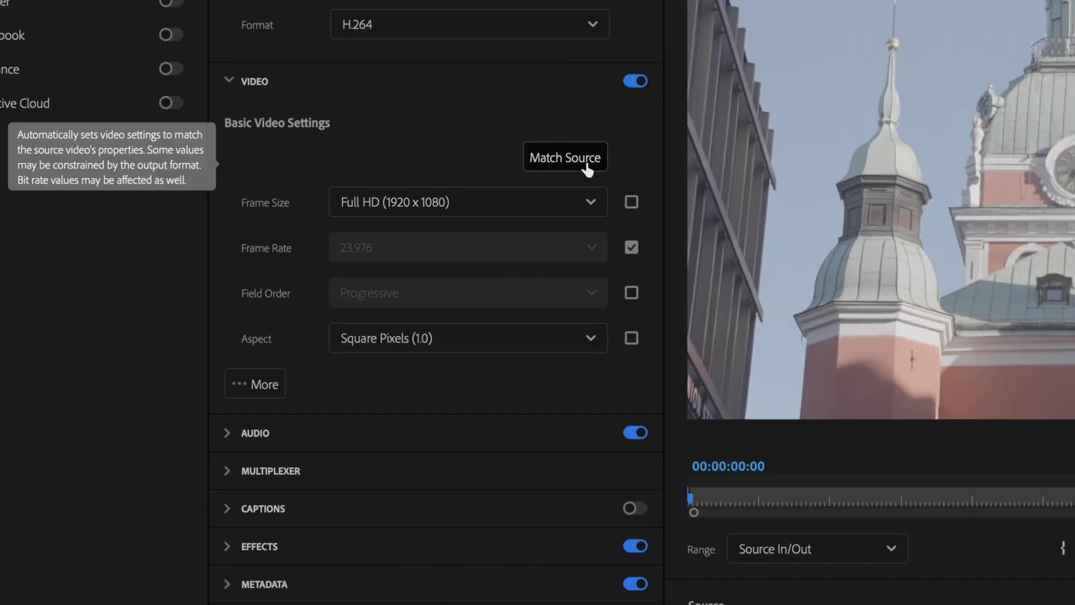
{"action": "left_click", "coordinate": [586, 167]}
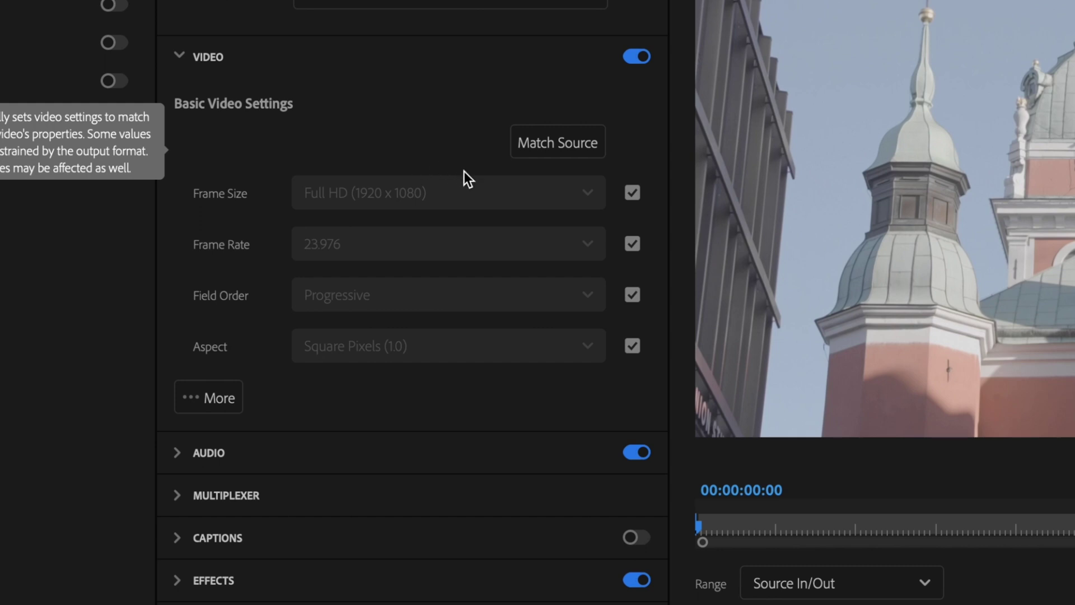
Step: Try a custom frame size with locked aspect, then restore source-matched 1920 x 1080
{"action": "left_click", "coordinate": [634, 195]}
{"action": "left_click", "coordinate": [594, 196]}
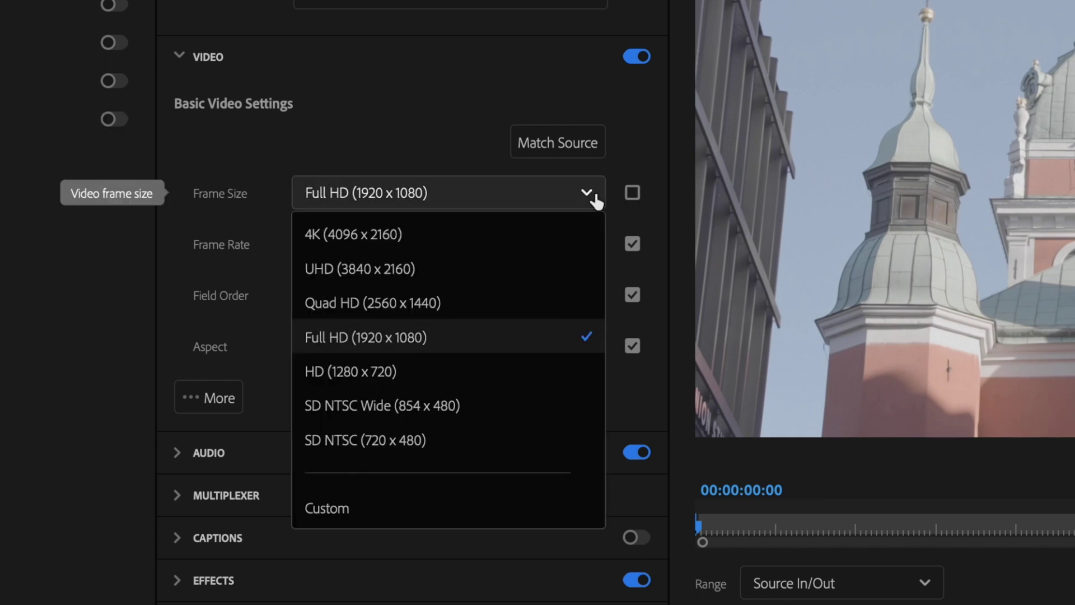
{"action": "left_click", "coordinate": [372, 508]}
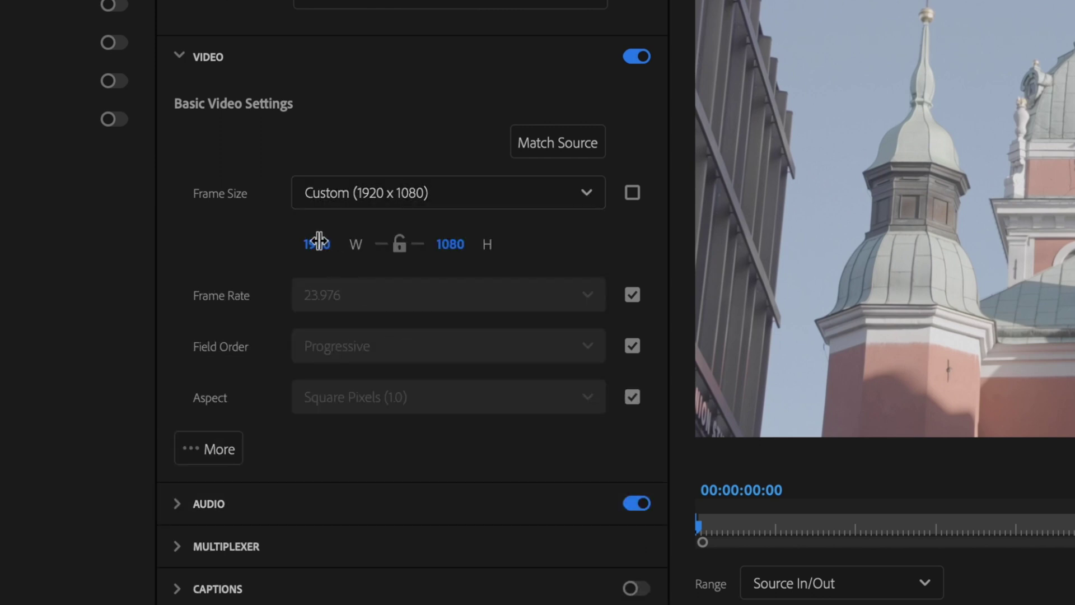
{"action": "left_click", "coordinate": [399, 248]}
{"action": "left_click", "coordinate": [632, 192]}
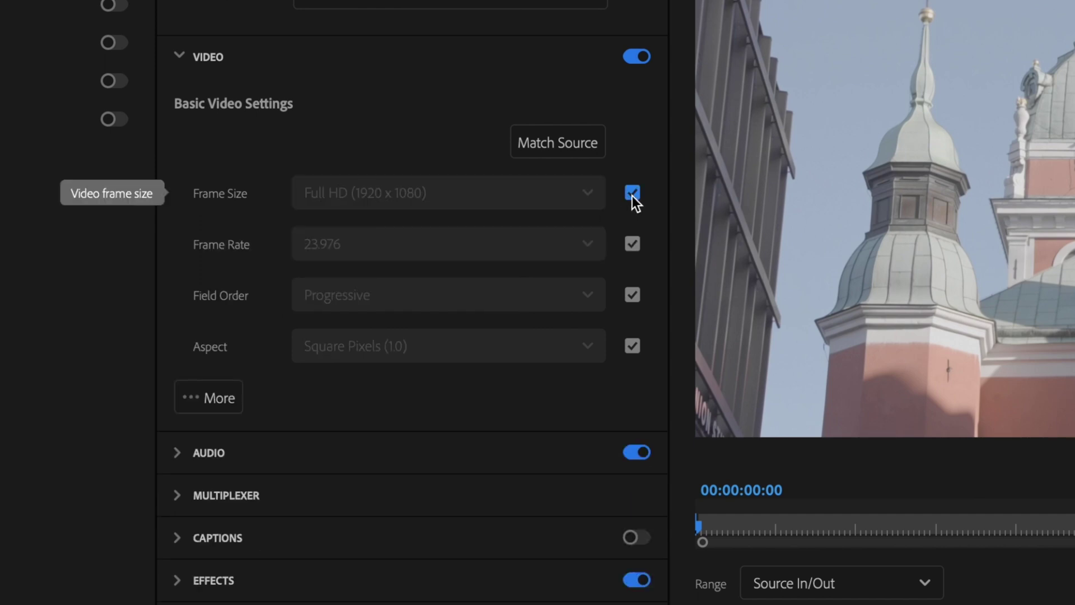
Step: Keep the frame rate at 23.976 and lock it back to match the source
{"action": "left_click", "coordinate": [632, 243]}
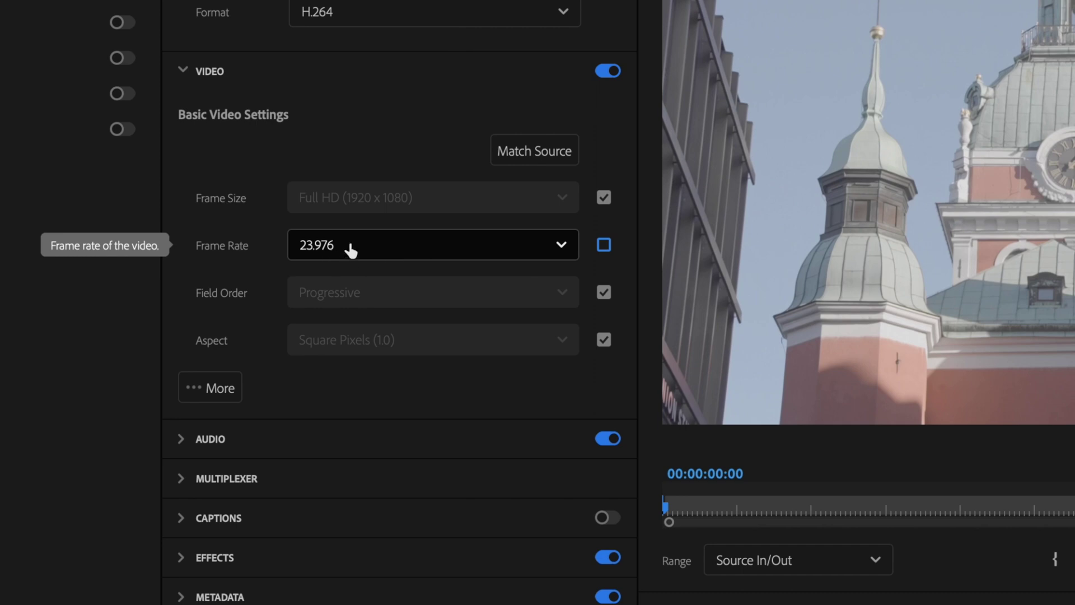
{"action": "left_click", "coordinate": [560, 245]}
{"action": "scroll", "coordinate": [517, 287], "scroll_direction": "down", "scroll_amount": 5}
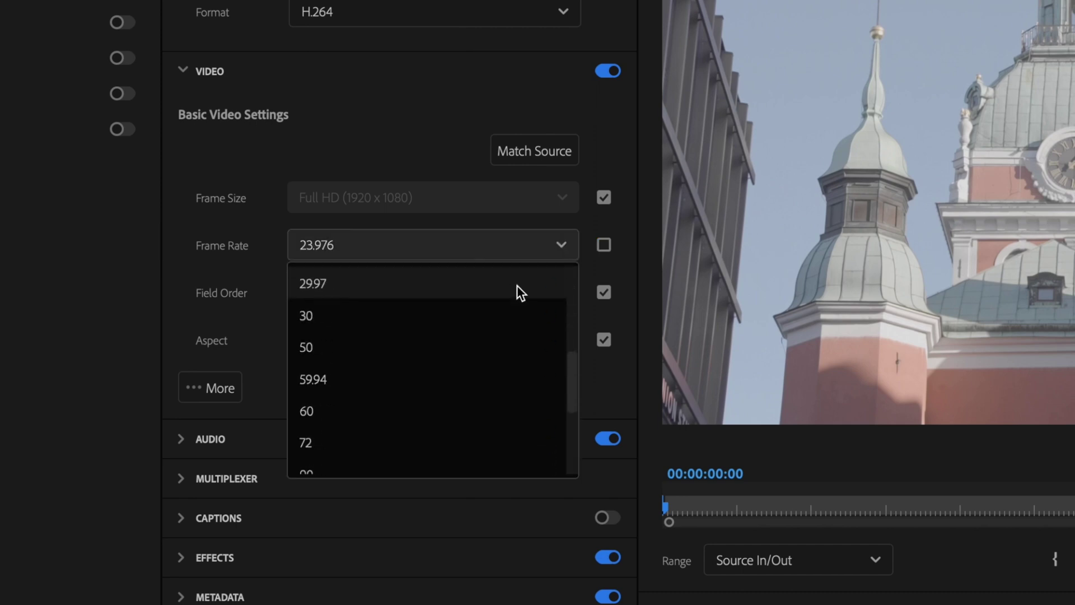
{"action": "scroll", "coordinate": [516, 287], "scroll_direction": "up", "scroll_amount": 3}
{"action": "scroll", "coordinate": [516, 285], "scroll_direction": "up", "scroll_amount": 1}
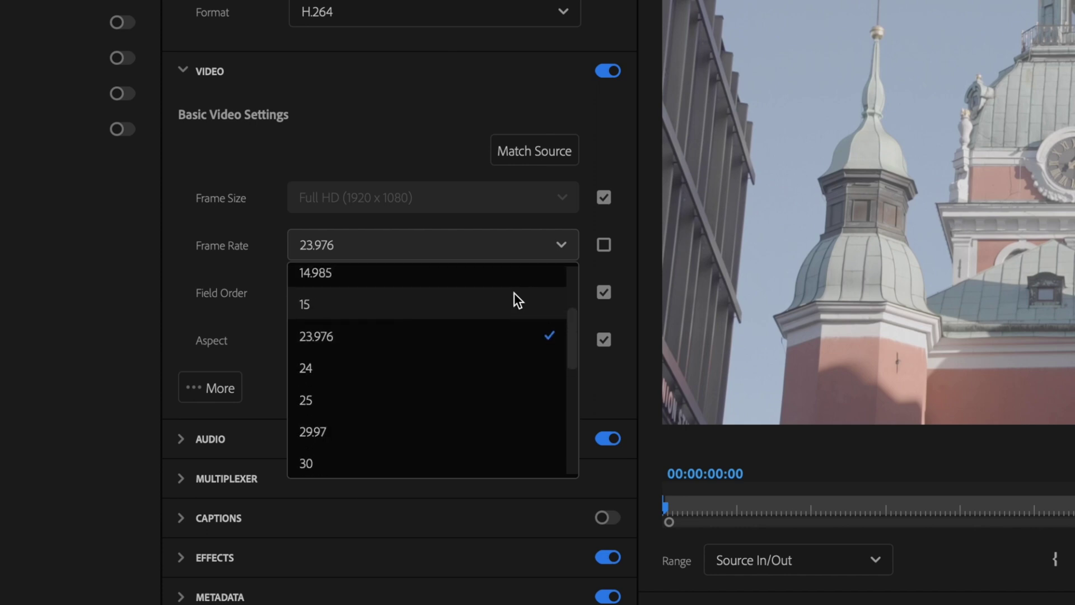
{"action": "left_click", "coordinate": [490, 337]}
{"action": "left_click", "coordinate": [604, 245]}
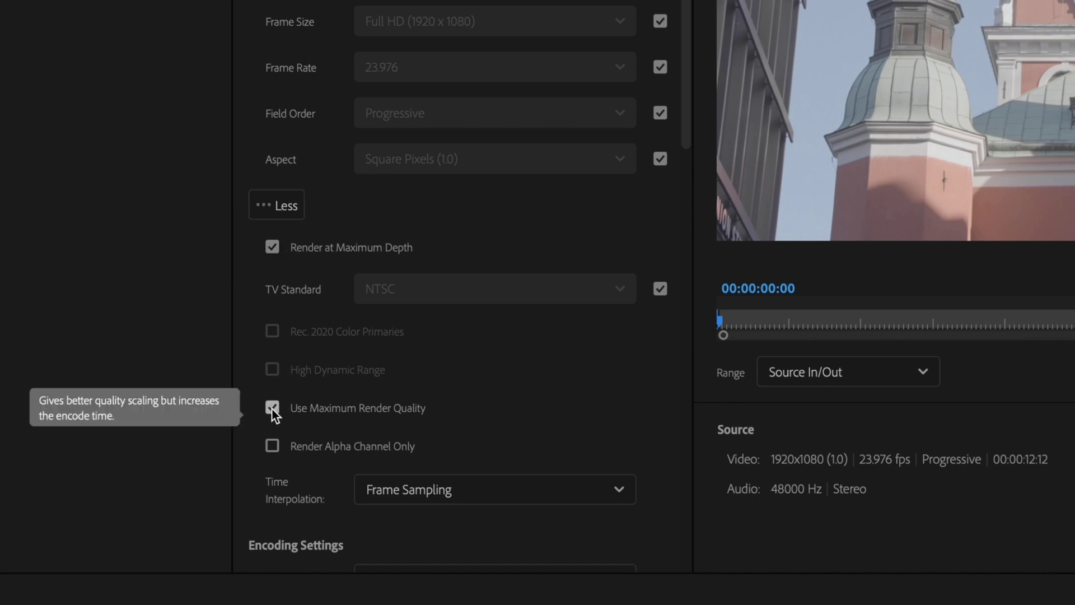
Step: Keep Software Encoding, set the H.264 profile to High, and leave Level matching source
{"action": "scroll", "coordinate": [682, 371], "scroll_direction": "down", "scroll_amount": 10}
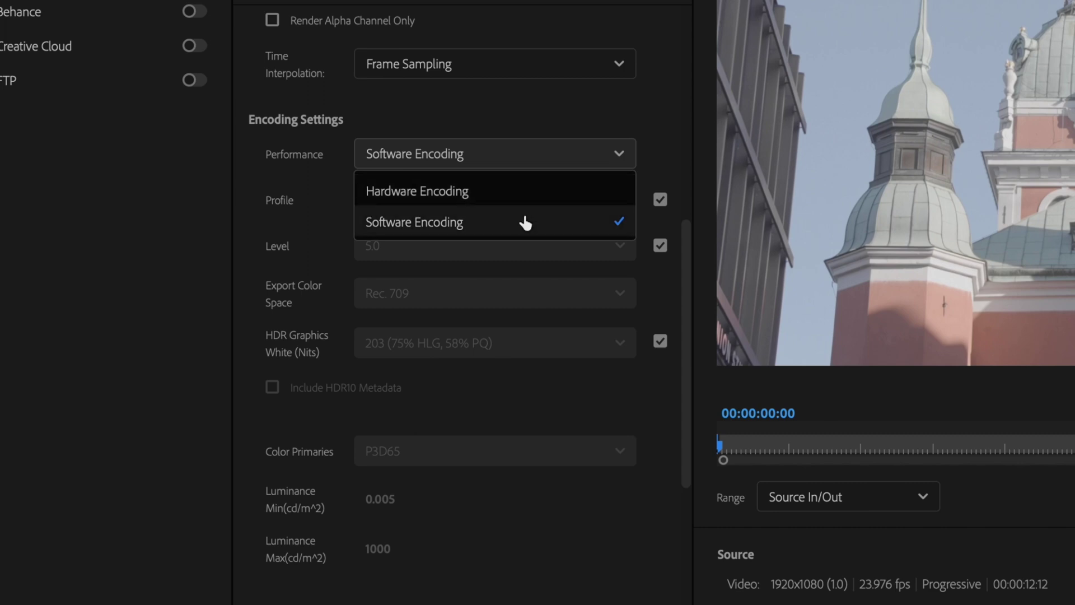
{"action": "left_click", "coordinate": [524, 223]}
{"action": "left_click", "coordinate": [660, 199]}
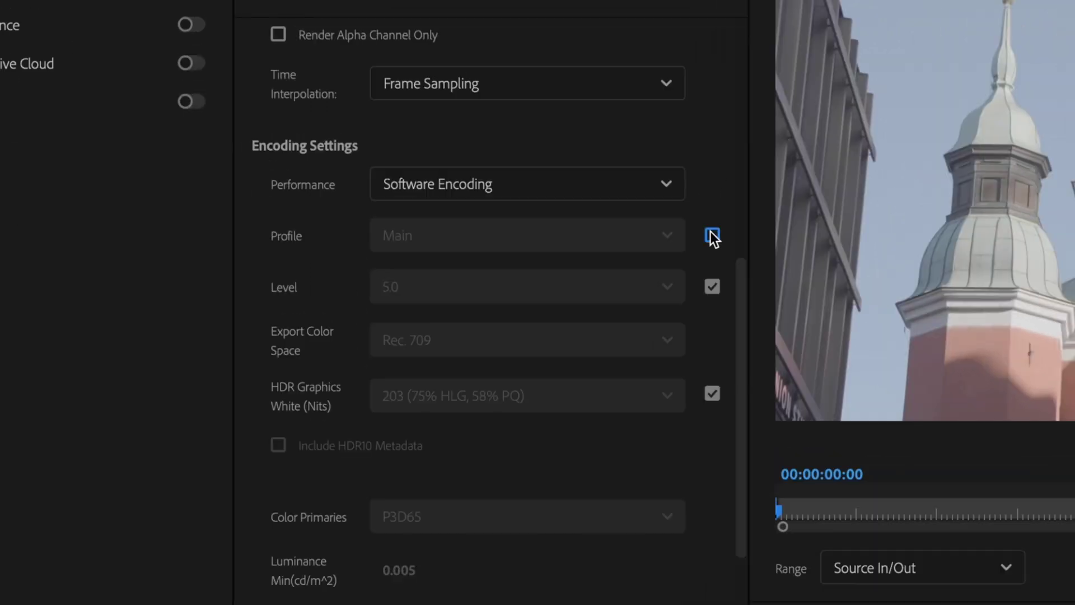
{"action": "left_click", "coordinate": [670, 238]}
{"action": "left_click", "coordinate": [585, 336]}
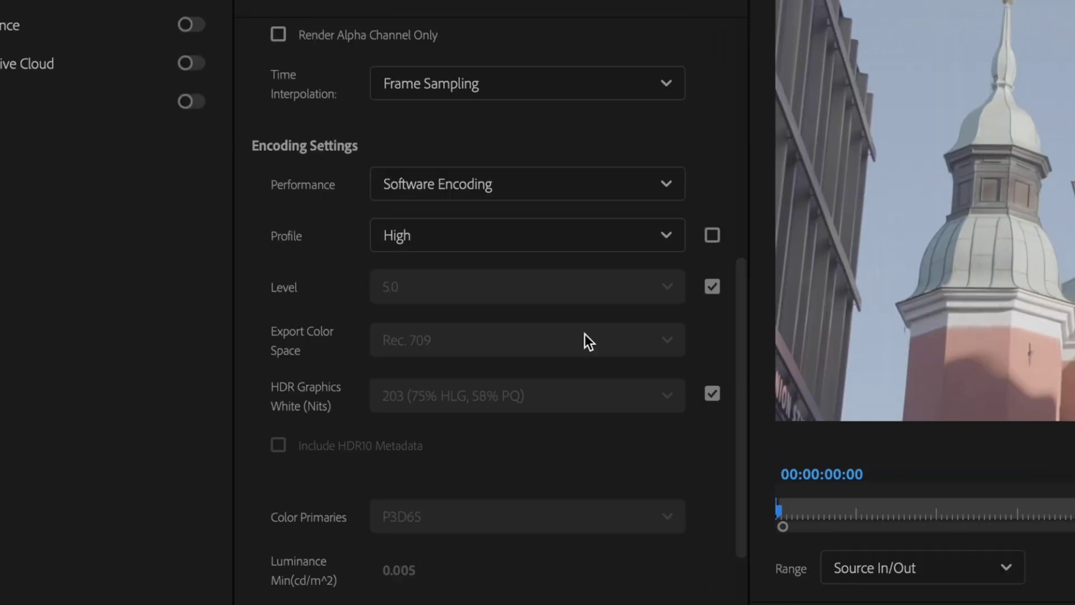
{"action": "left_click", "coordinate": [710, 287]}
{"action": "left_click", "coordinate": [711, 286]}
{"action": "scroll", "coordinate": [733, 289], "scroll_direction": "down", "scroll_amount": 10}
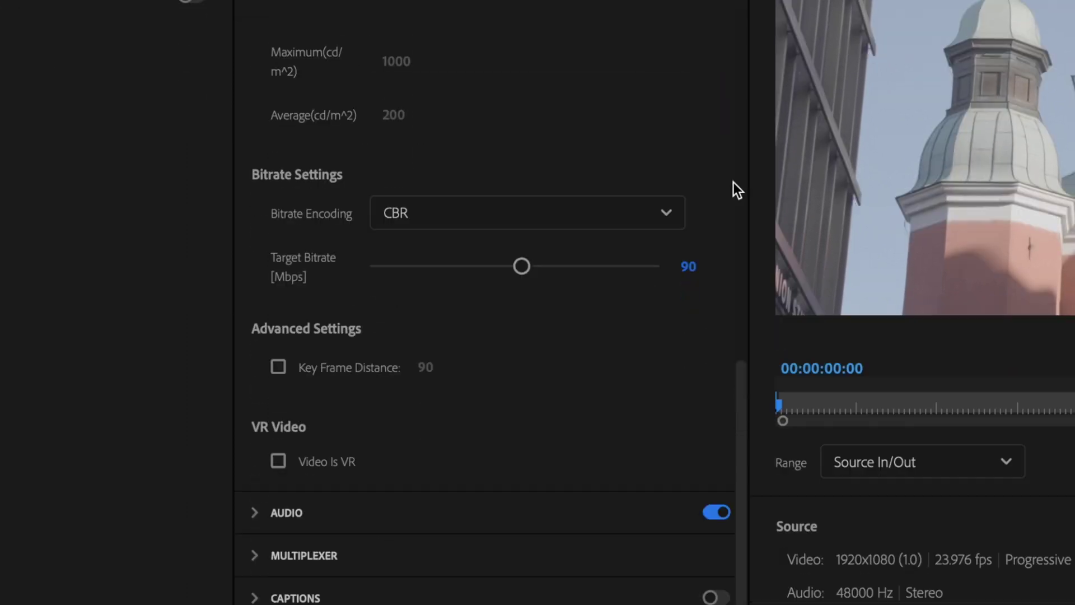
Step: Settle on VBR, 1 pass bitrate encoding with a 30 Mbps target, then turn audio export off
{"action": "left_click", "coordinate": [566, 211]}
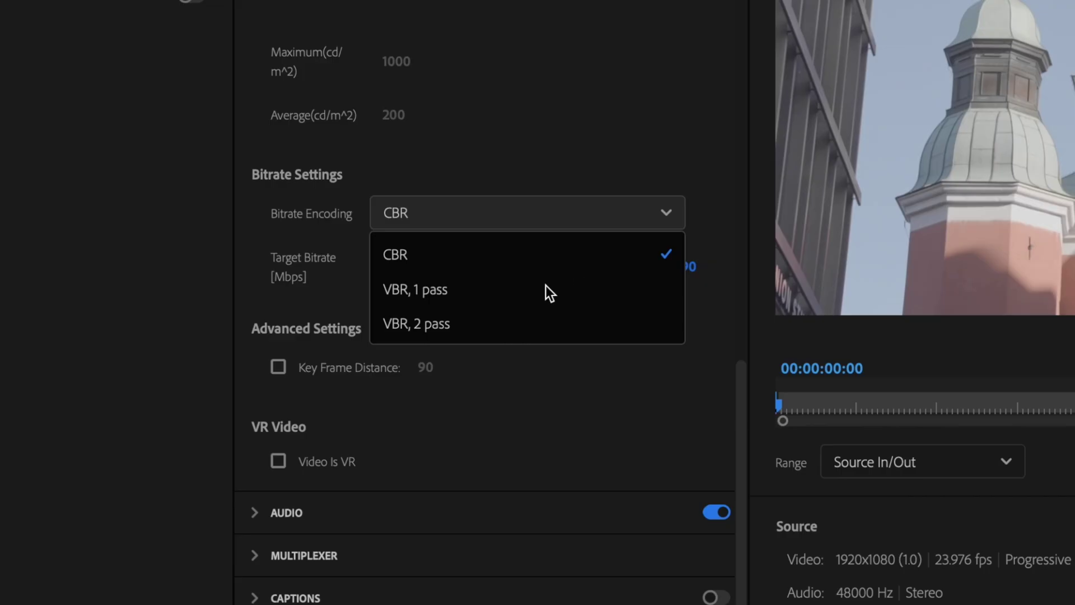
{"action": "left_click", "coordinate": [516, 289]}
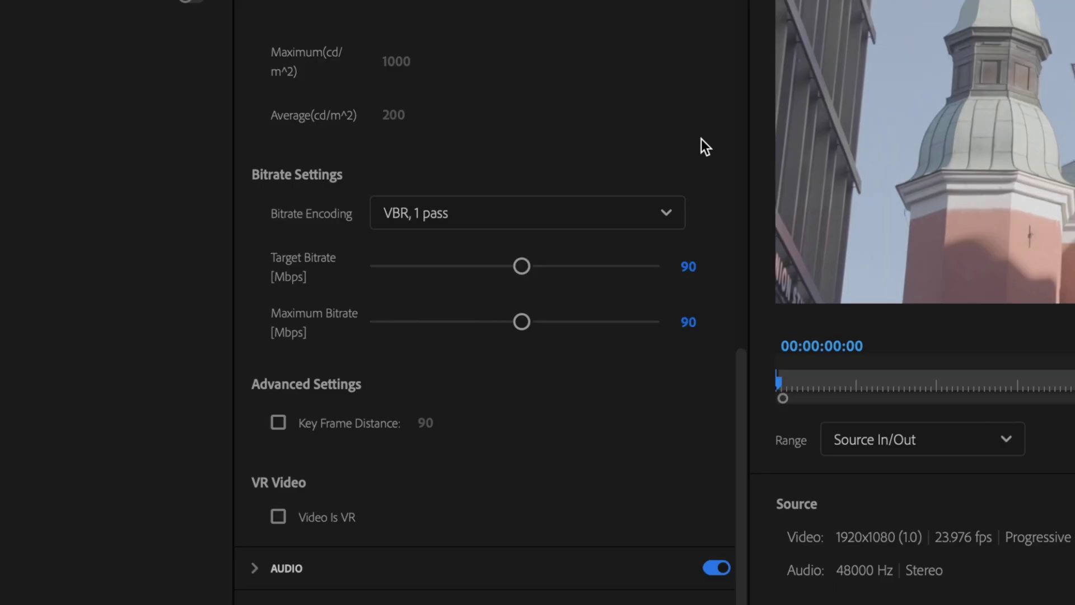
{"action": "left_click", "coordinate": [666, 212]}
{"action": "left_click", "coordinate": [608, 257]}
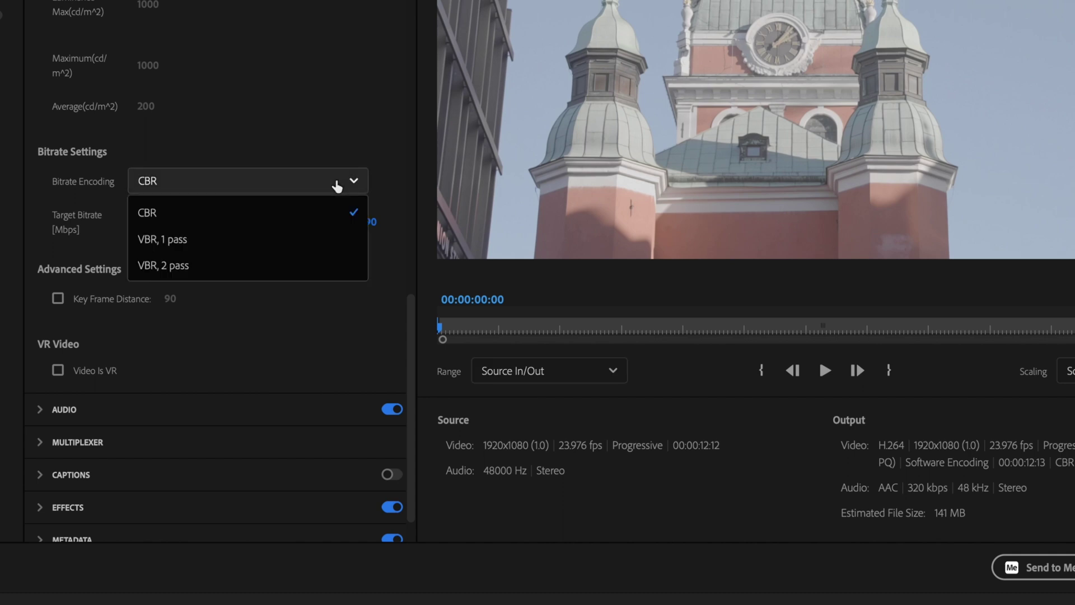
{"action": "left_click", "coordinate": [295, 236]}
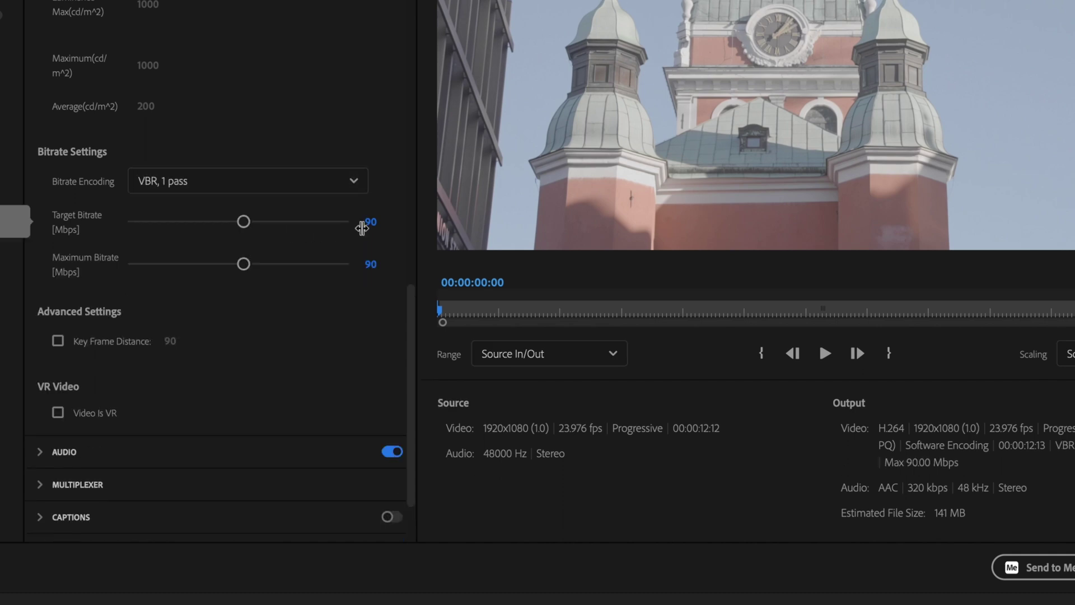
{"action": "type", "text": "30"}
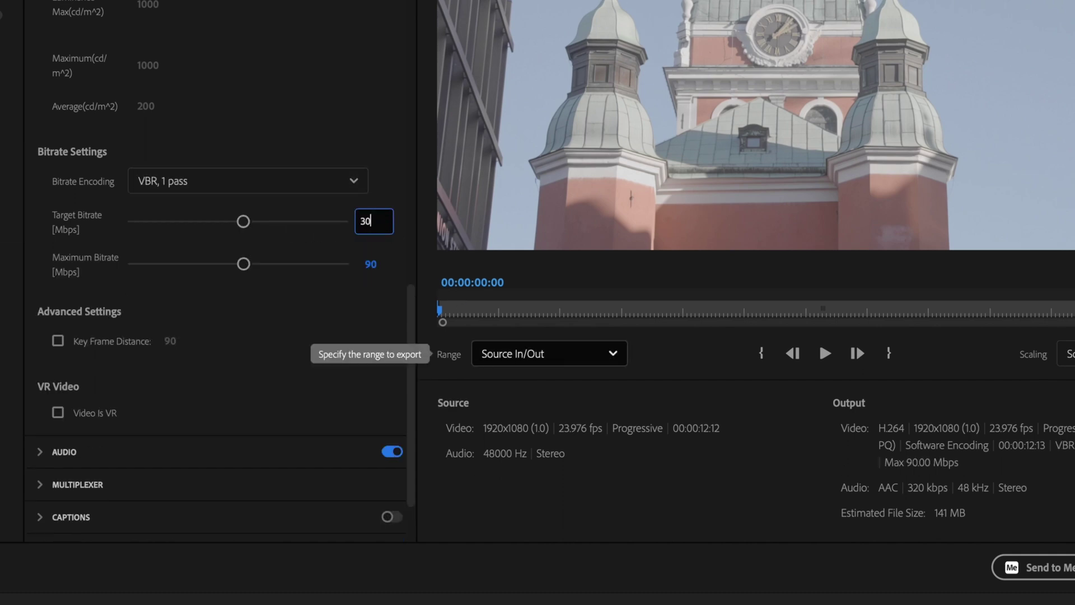
{"action": "key", "text": "Return"}
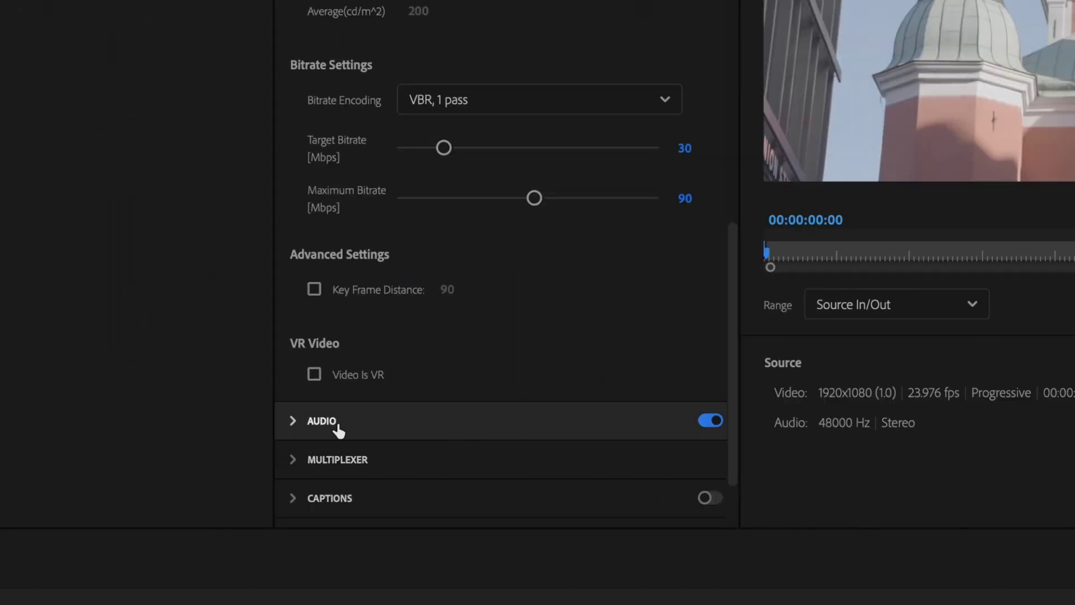
{"action": "left_click", "coordinate": [711, 421]}
Step: Turn audio export back on and expand the AAC 48000 Hz stereo audio settings
{"action": "left_click", "coordinate": [711, 421]}
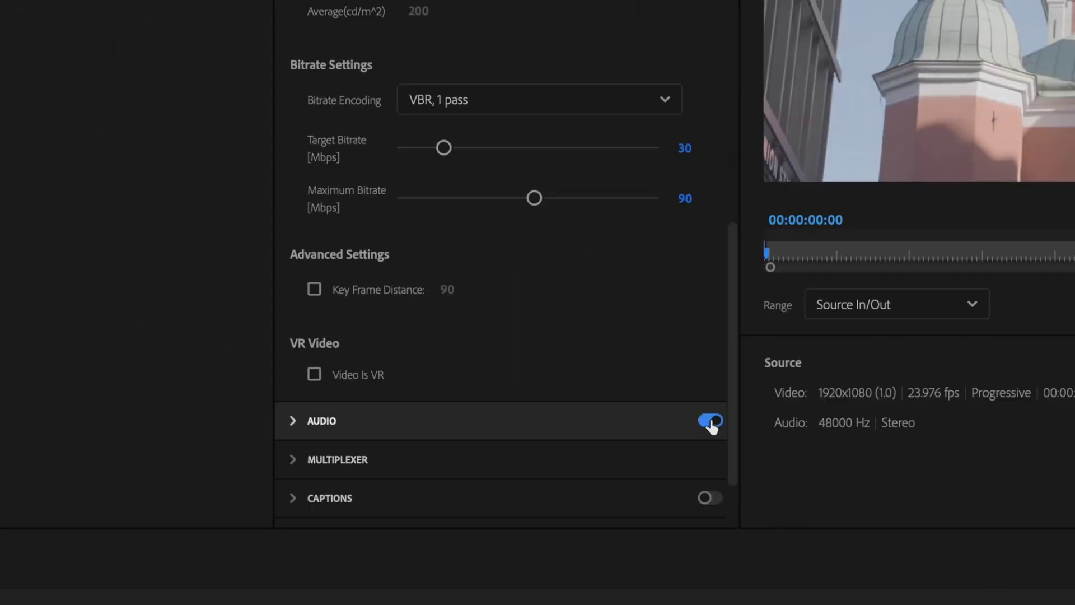
{"action": "left_click", "coordinate": [293, 420]}
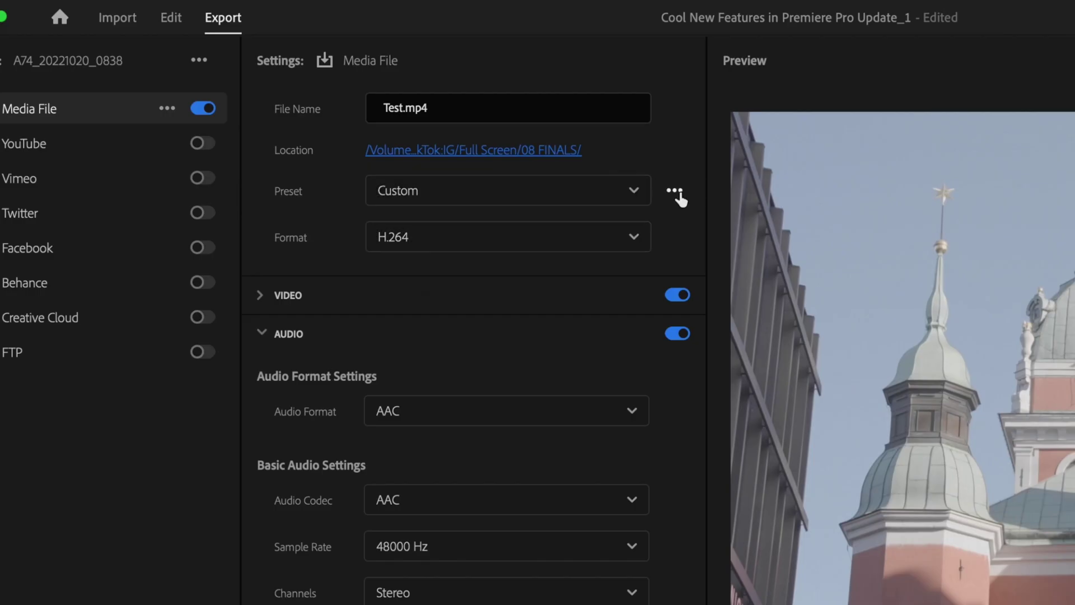
Step: Save the current settings as a preset named 'High Quality Export Settings'
{"action": "left_click", "coordinate": [676, 192]}
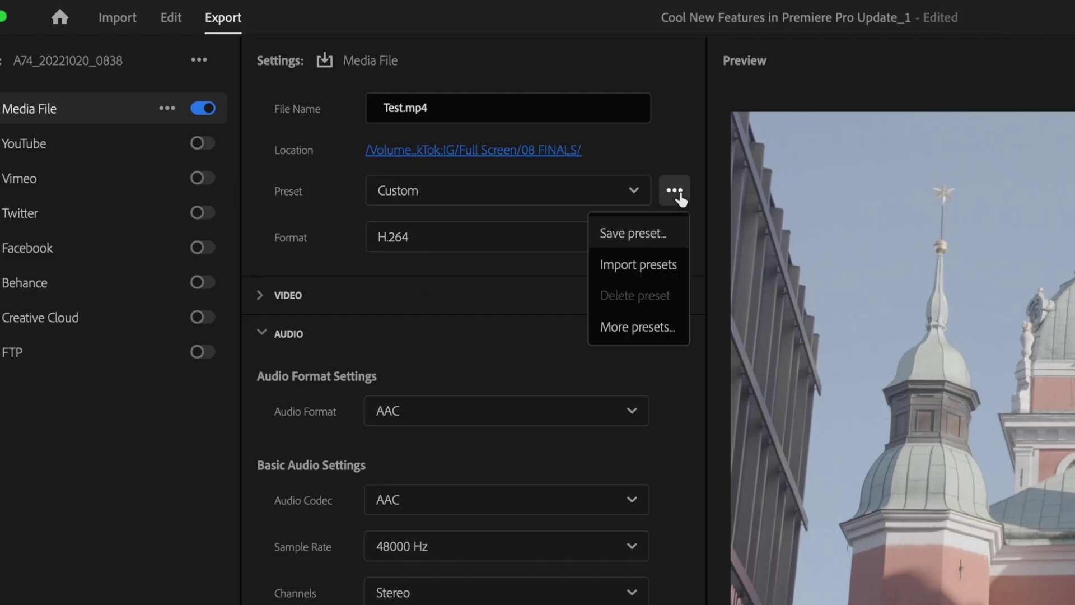
{"action": "left_click", "coordinate": [654, 238]}
{"action": "type", "text": "High Quality Export Settings"}
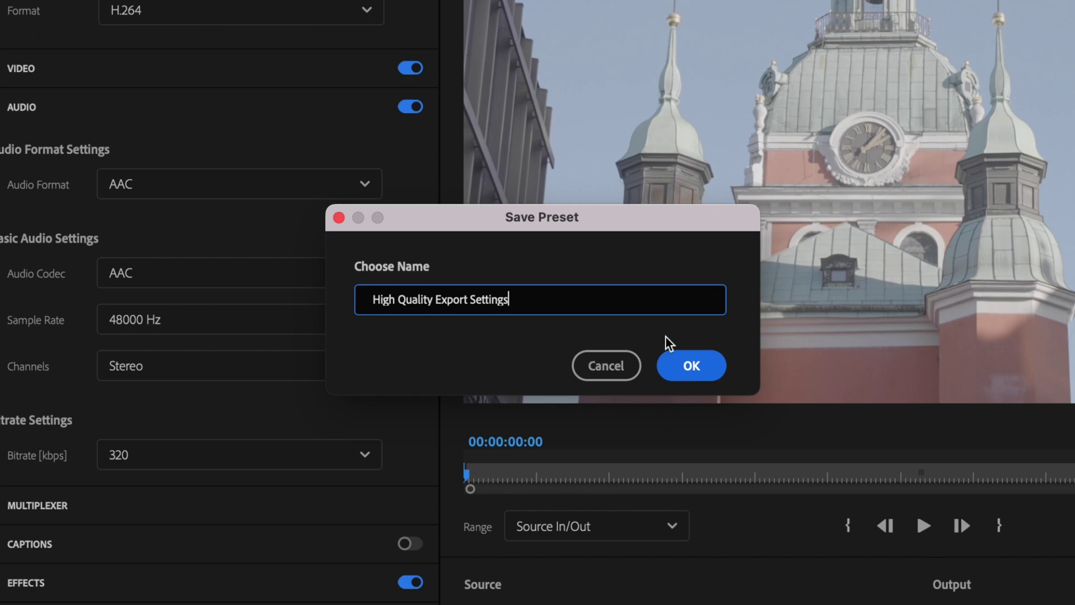
{"action": "left_click", "coordinate": [692, 365]}
Step: Select High Quality Export Settings from the Preset list and expand the video settings
{"action": "left_click", "coordinate": [691, 193]}
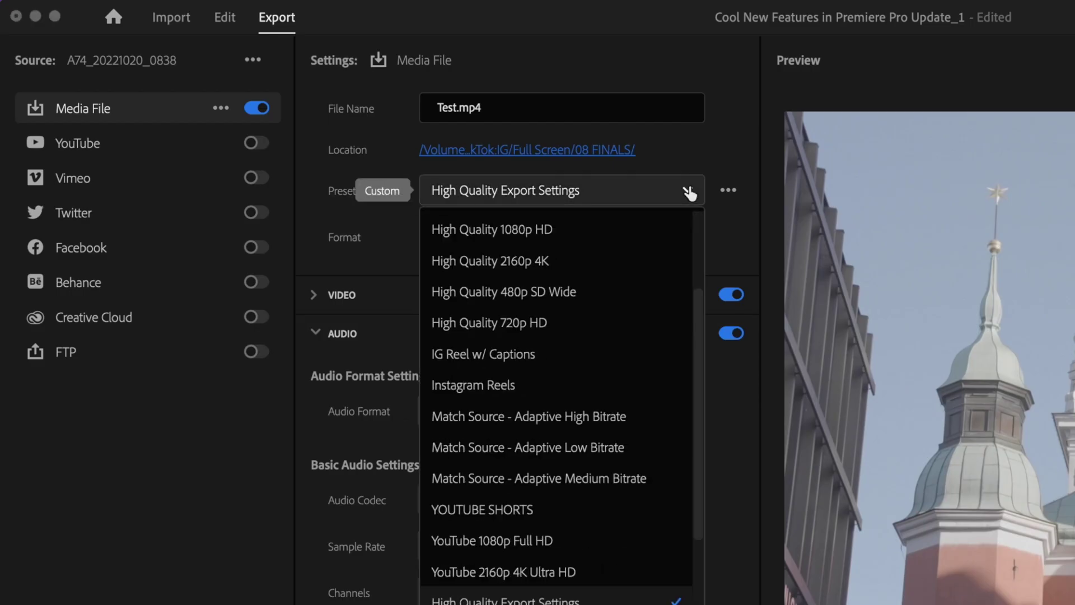
{"action": "scroll", "coordinate": [620, 410], "scroll_direction": "down", "scroll_amount": 3}
{"action": "left_click", "coordinate": [468, 415]}
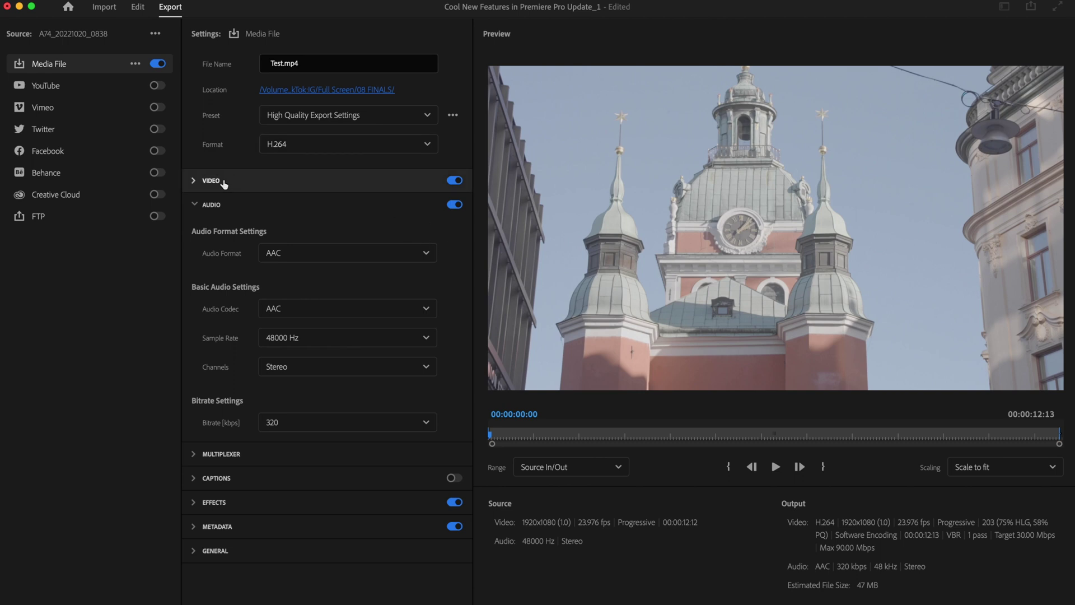
{"action": "left_click", "coordinate": [196, 181]}
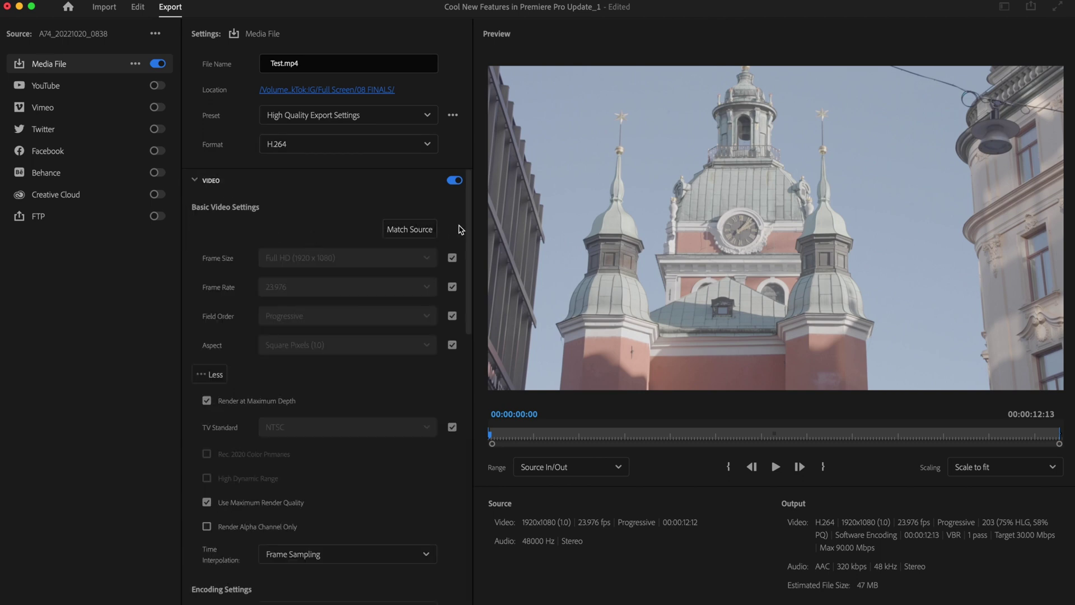